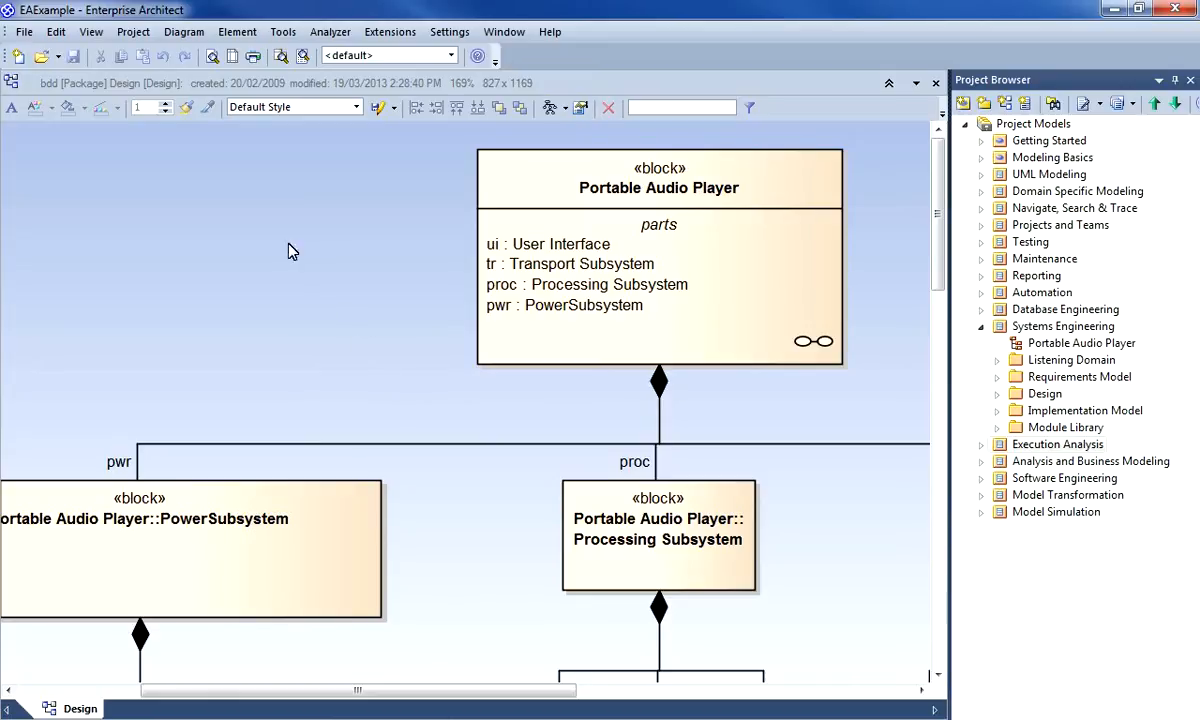
Show the Pan & Zoom overview window from the Diagram commands
click(182, 33)
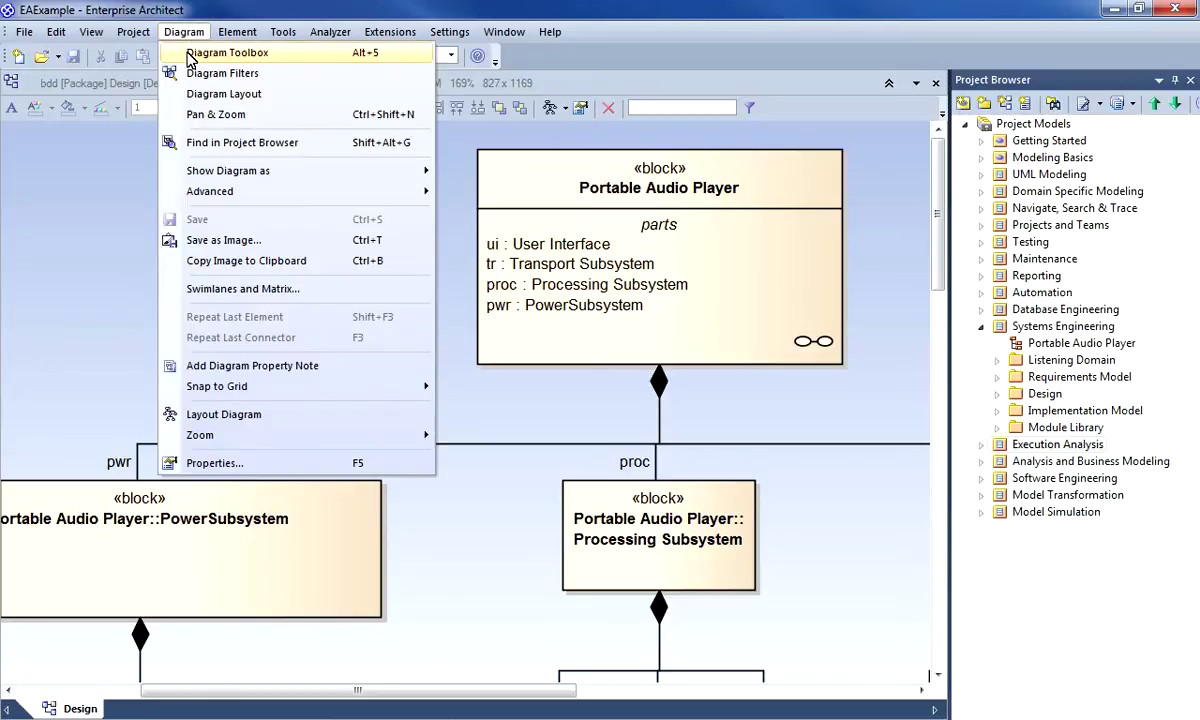
click(215, 114)
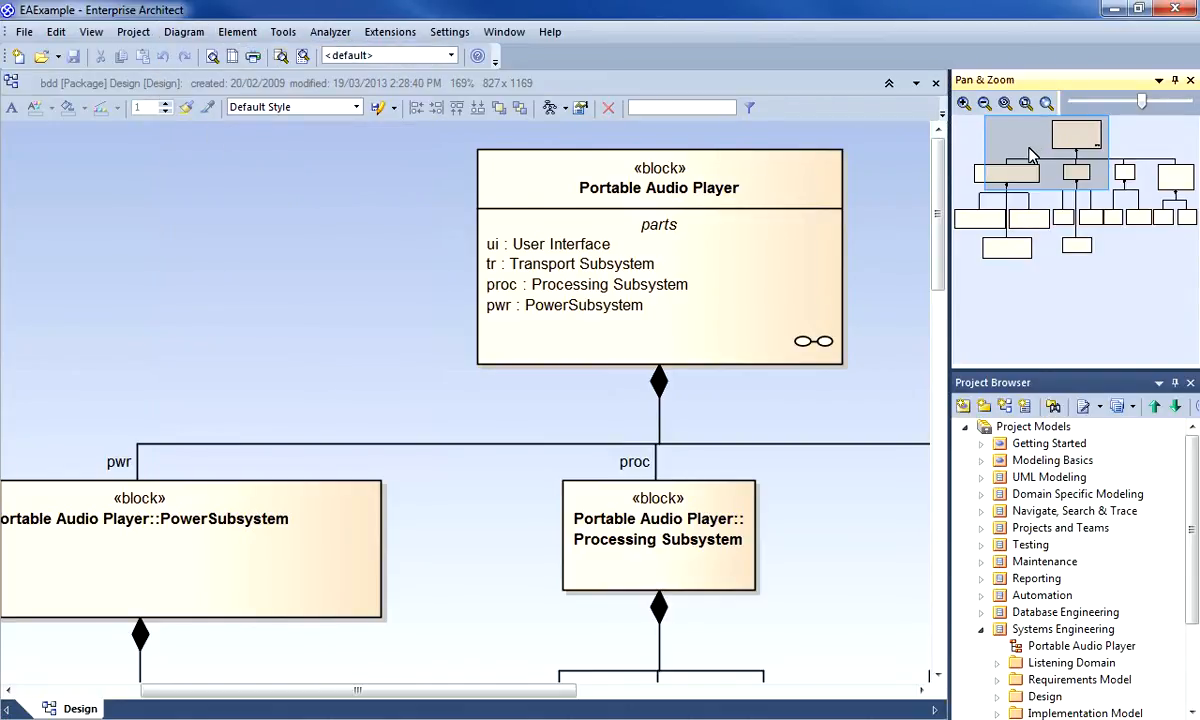
Pan to the lower row of blocks and adjust the zoom in and out slightly
mouse_move(1033, 155)
mouse_down()
mouse_move(1137, 155)
mouse_move(1046, 241)
mouse_move(1012, 241)
mouse_up()
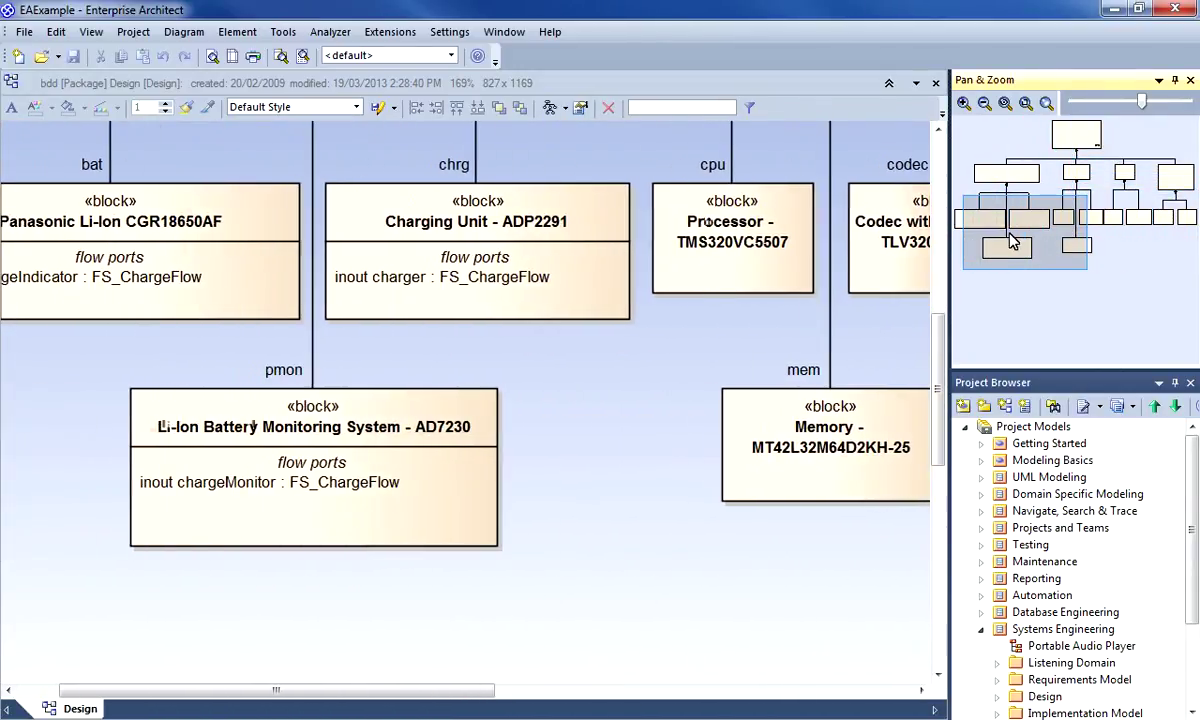
click(963, 105)
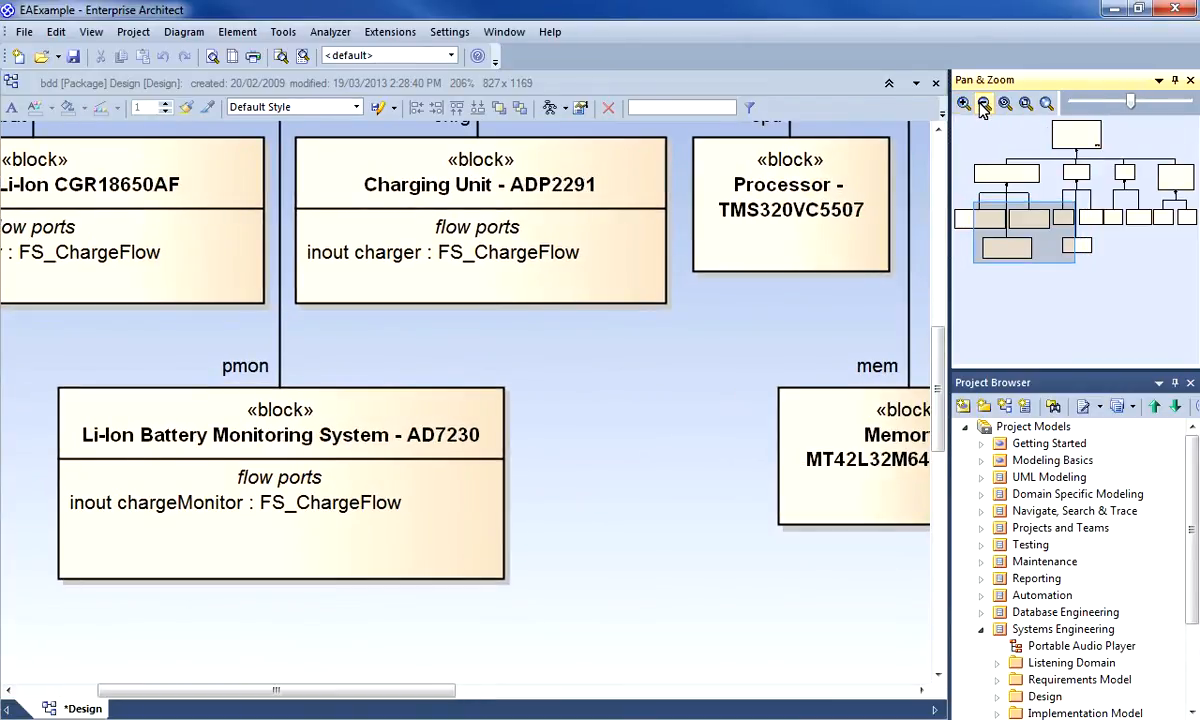
click(983, 105)
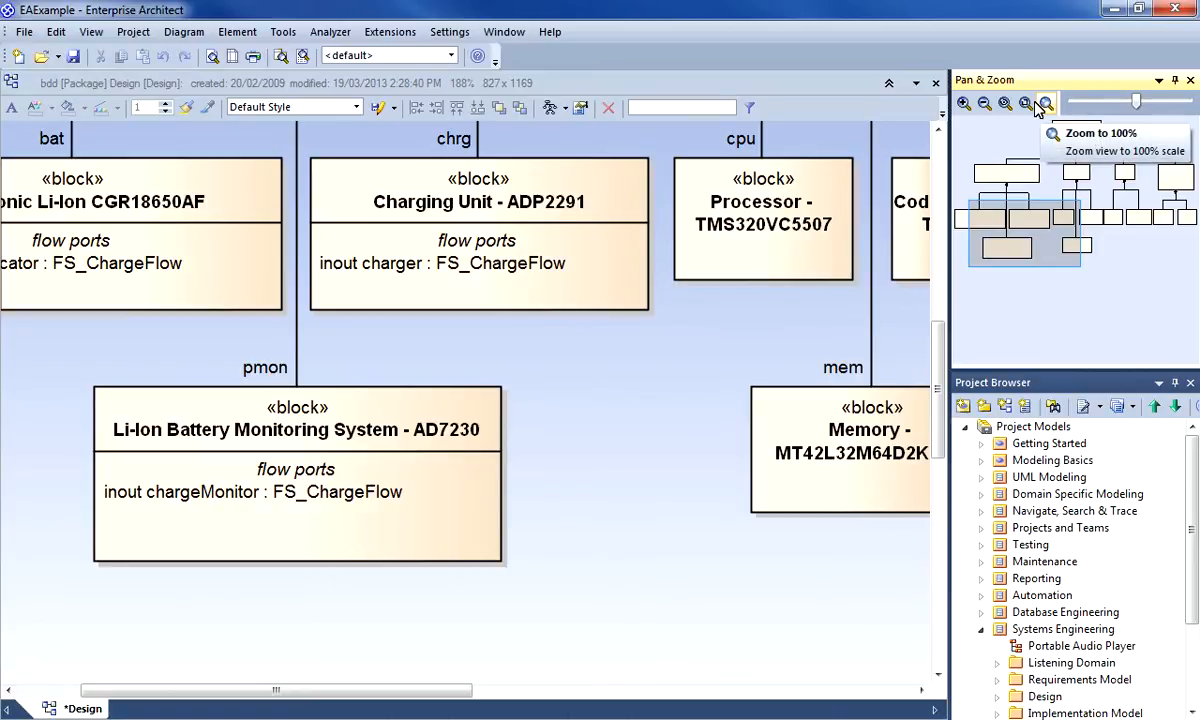
Fit the whole diagram, then zoom back in to about 169% near the Memory block
click(1026, 104)
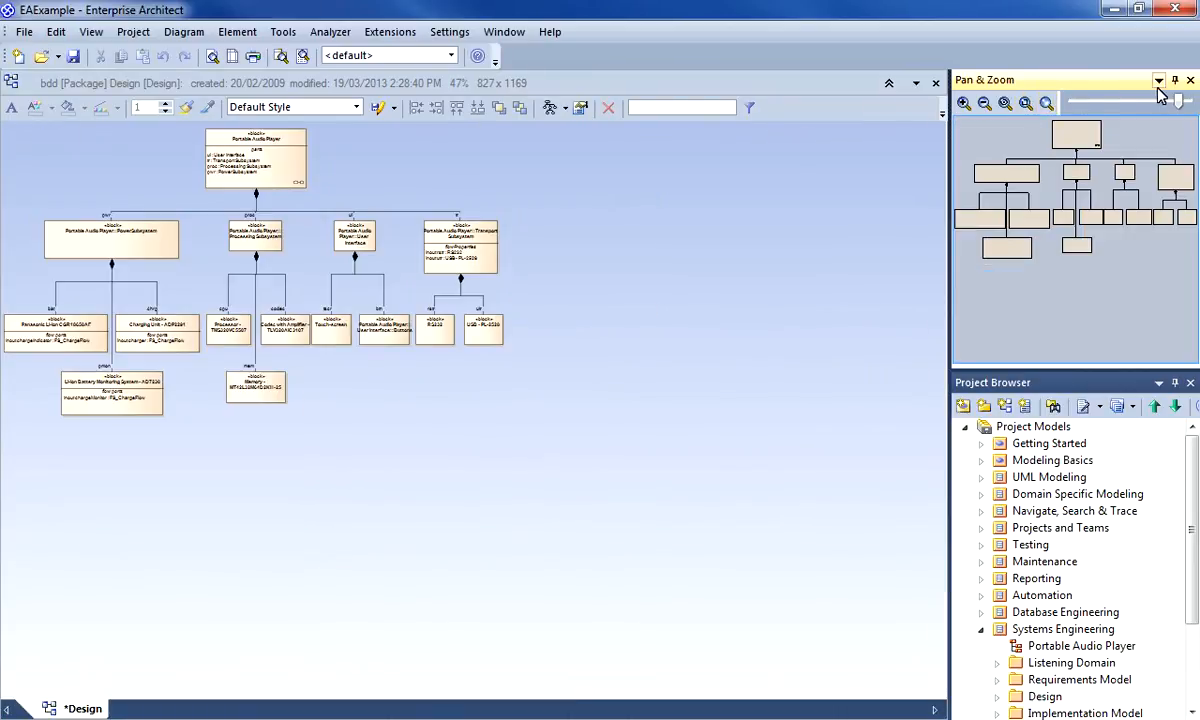
drag(1178, 103, 1143, 107)
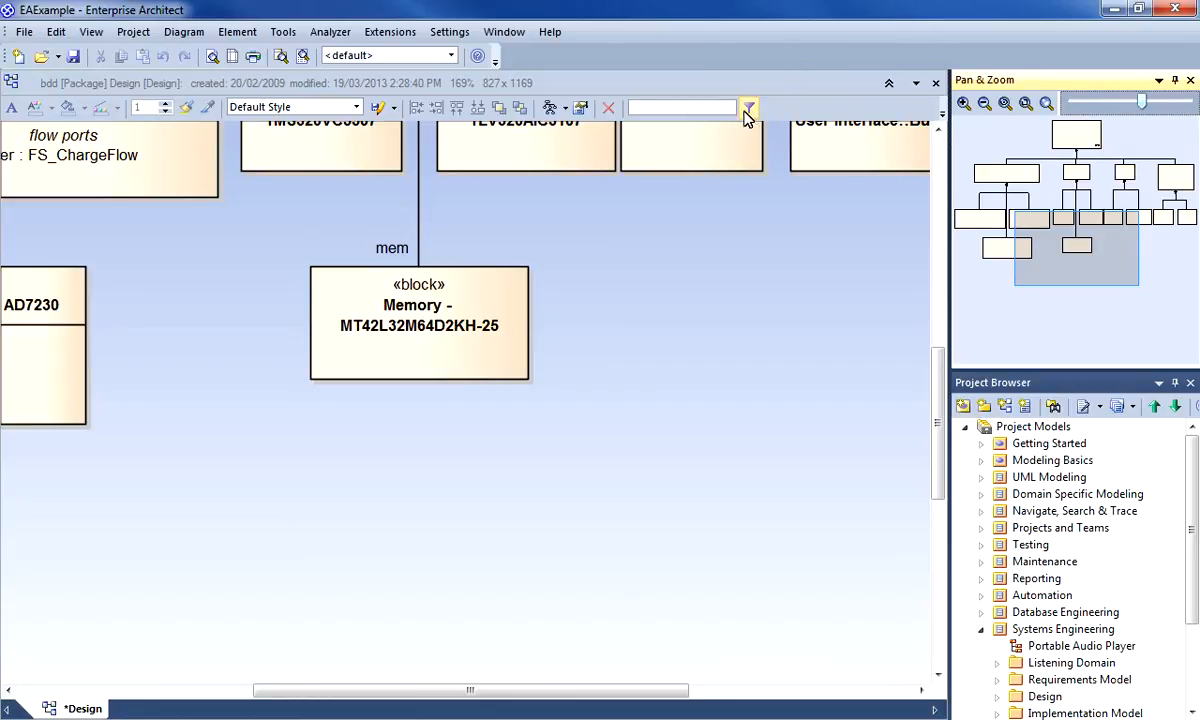
Filter the diagram by 'amplifier' and enlarge the Codec with Amplifier - TLV320AIC3107 block
click(678, 105)
text(amplifier)
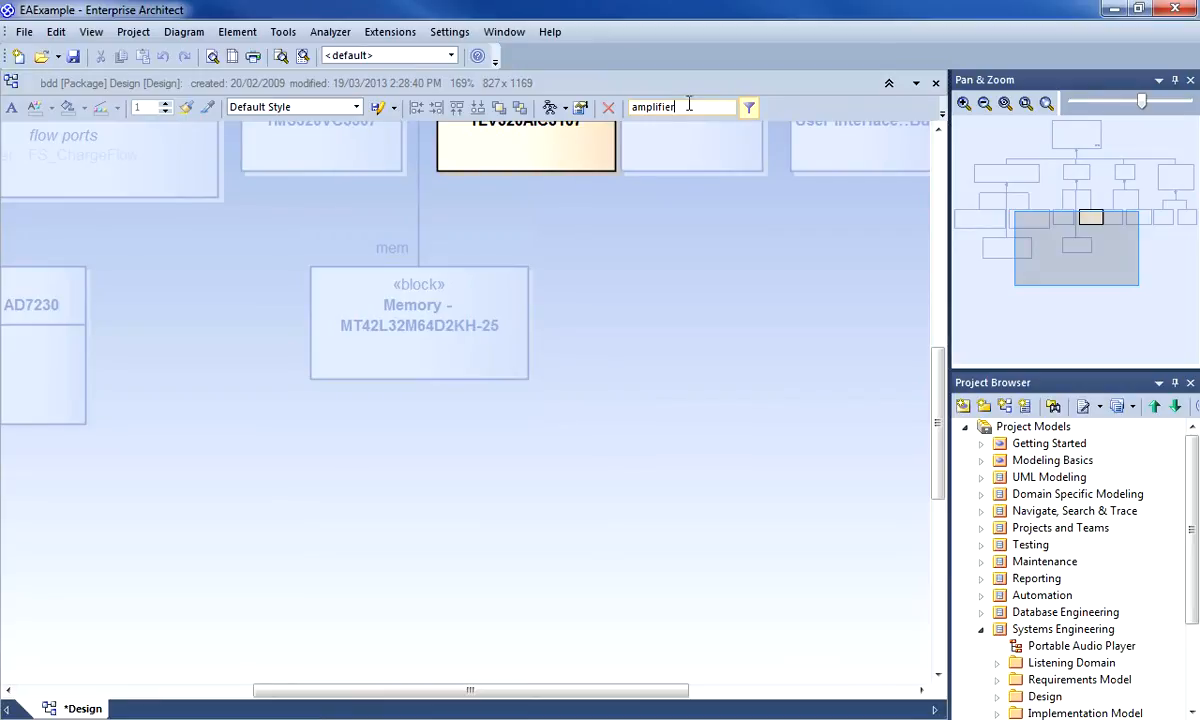
drag(1093, 262, 1100, 247)
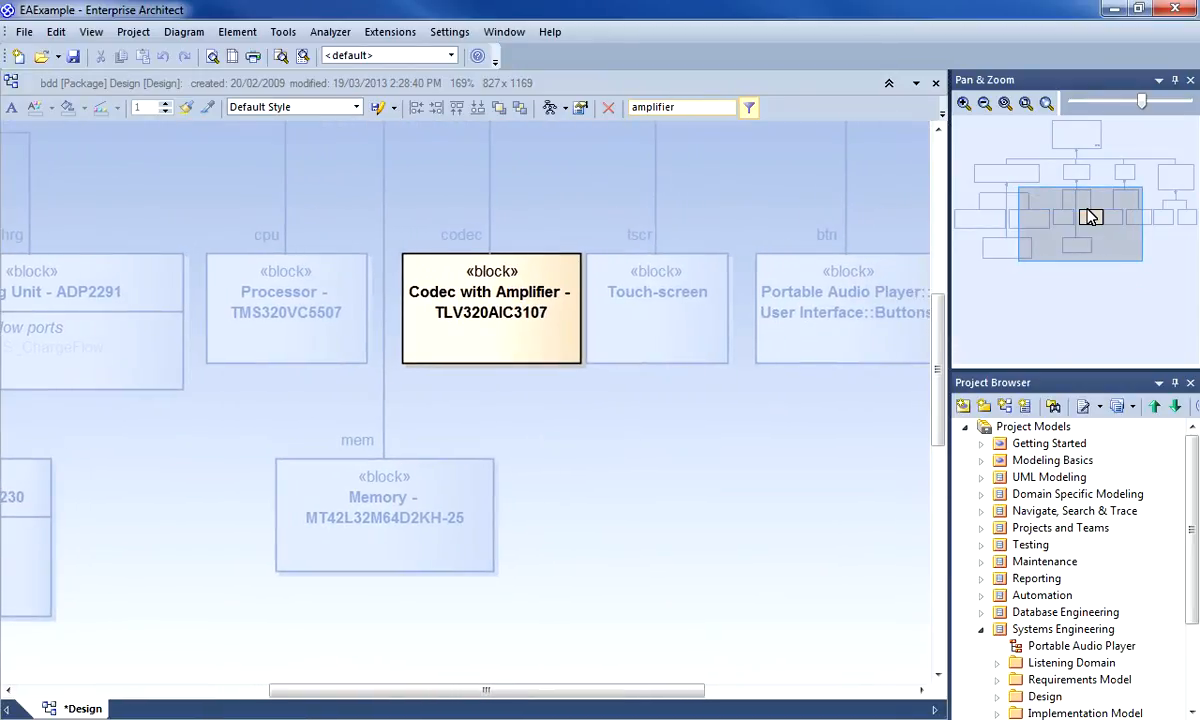
click(963, 103)
click(963, 103)
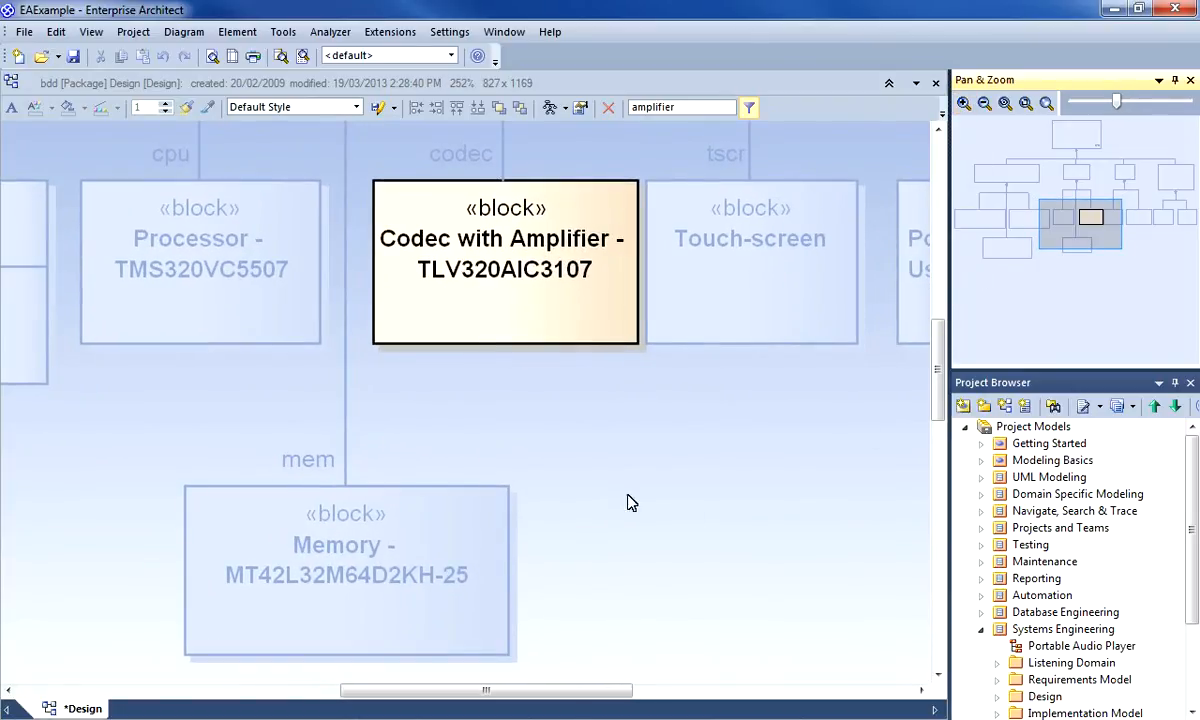
click(610, 496)
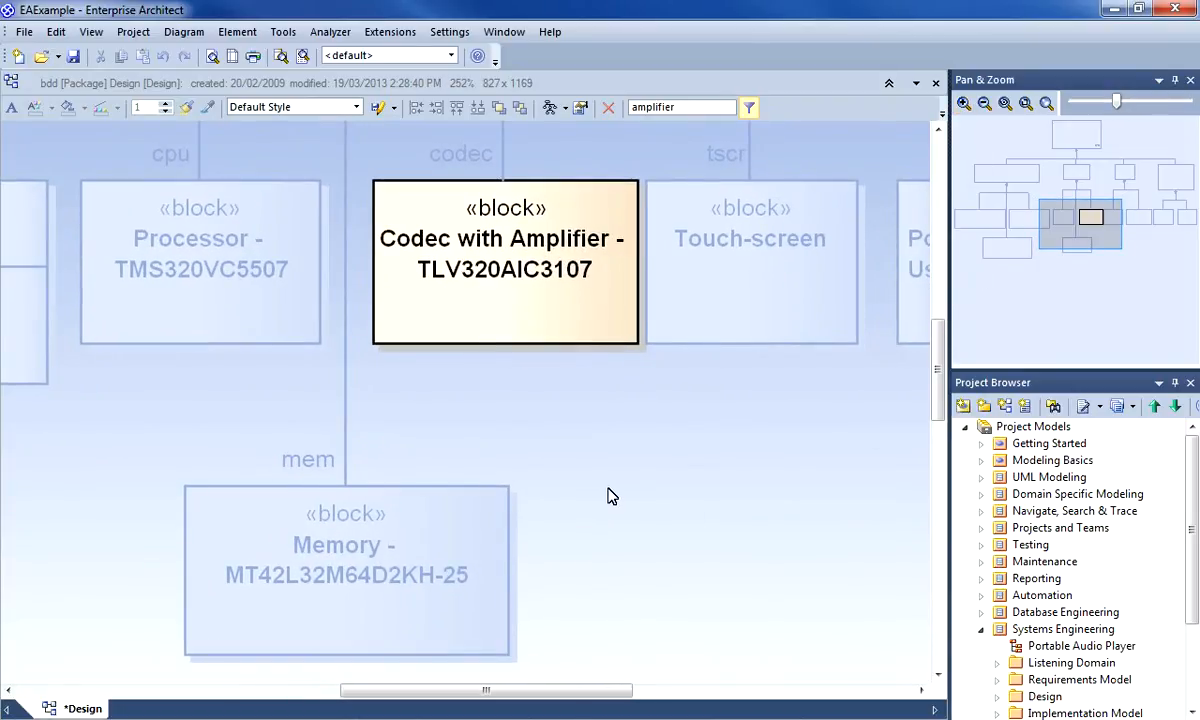